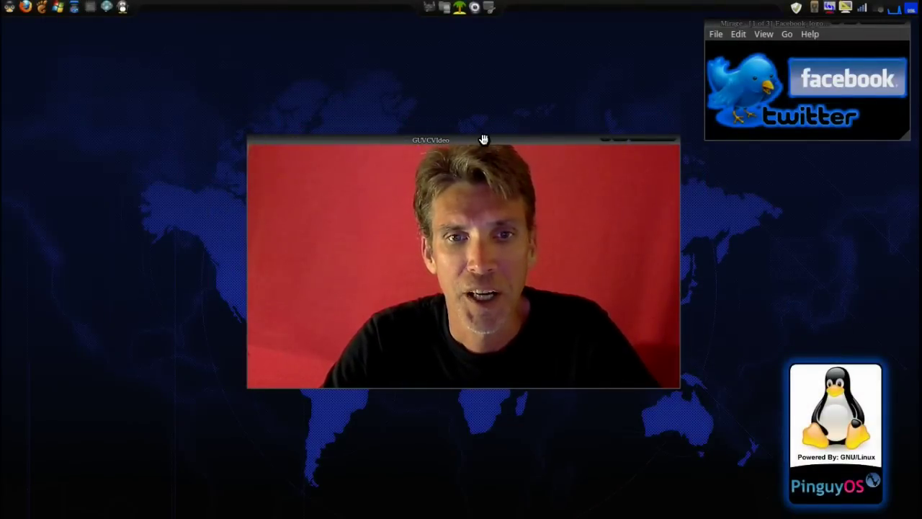
Move the camera video window toward the desktop's east side and bring up the GUVCViewer Controls window.
{"action": "left_click_drag", "start_coordinate": [484, 139], "coordinate": [653, 162]}
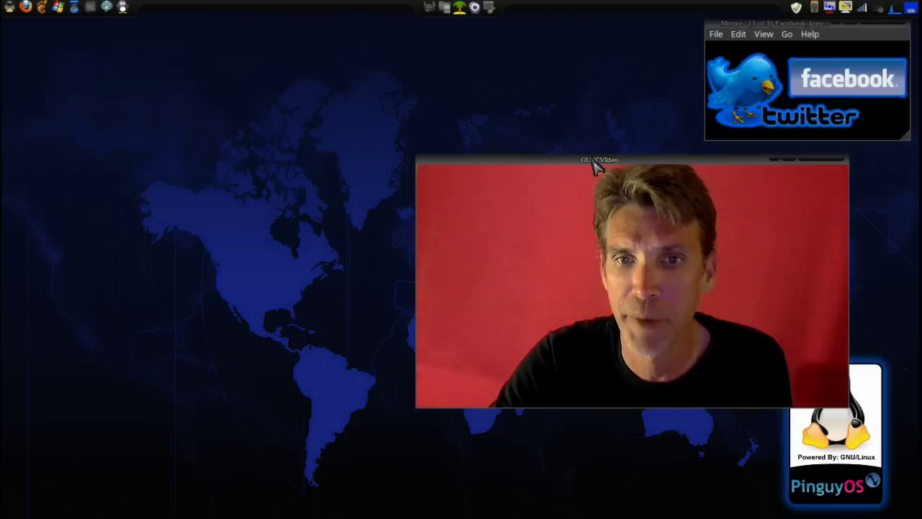
{"action": "left_click_drag", "start_coordinate": [596, 166], "coordinate": [644, 153]}
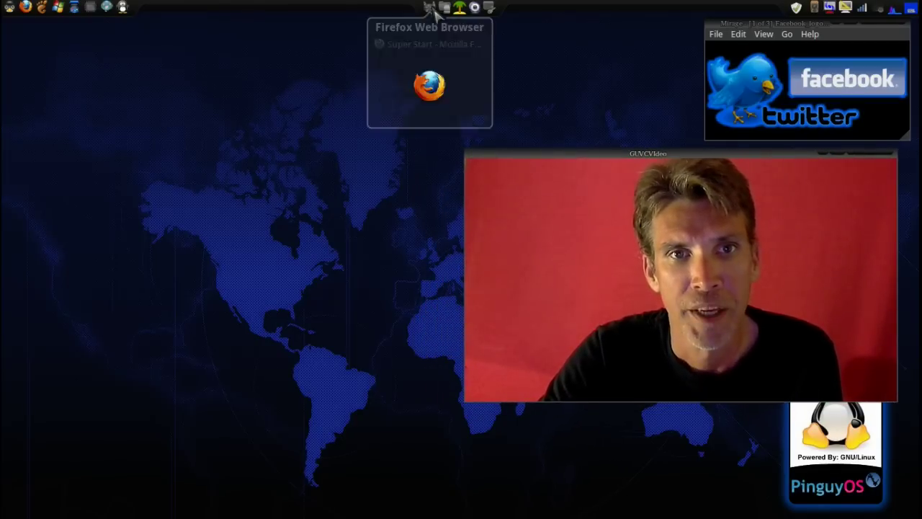
{"action": "mouse_move", "coordinate": [476, 10]}
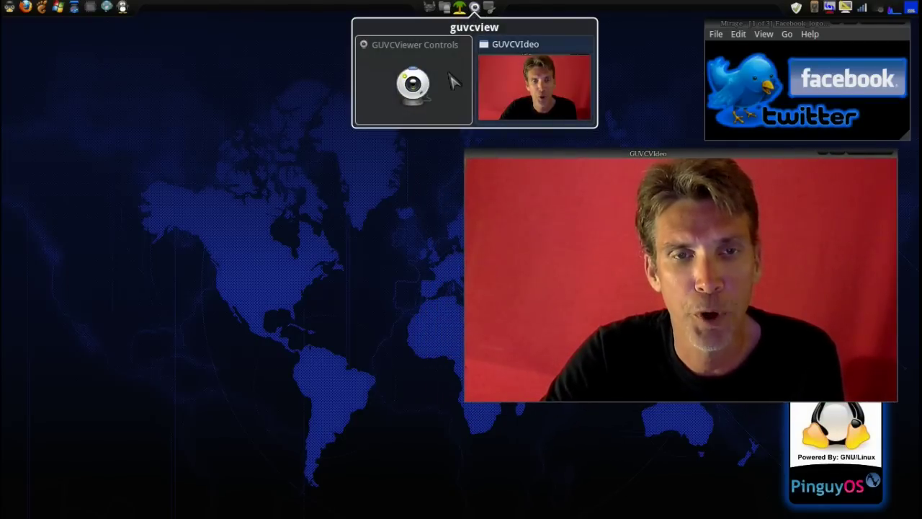
{"action": "left_click", "coordinate": [414, 82]}
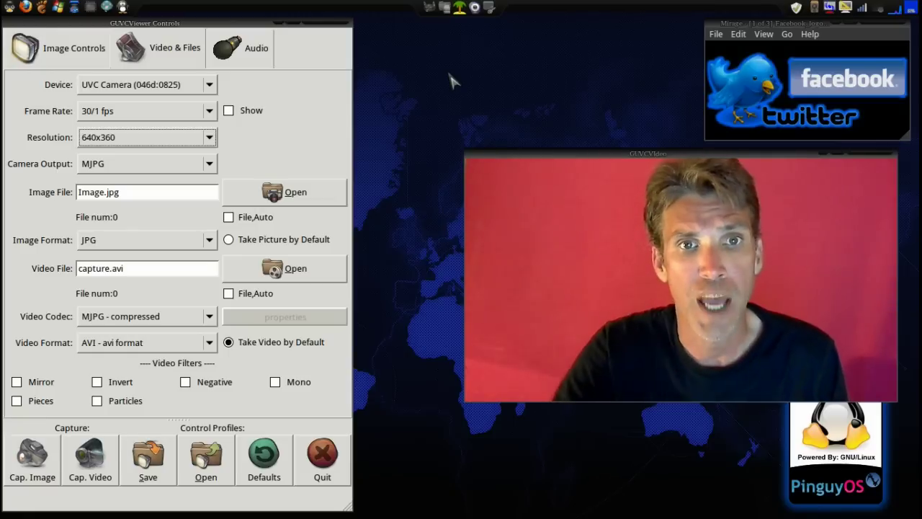
Switch to Synaptic Package Manager to view the guvcview package entry, and close that window.
{"action": "mouse_move", "coordinate": [422, 7]}
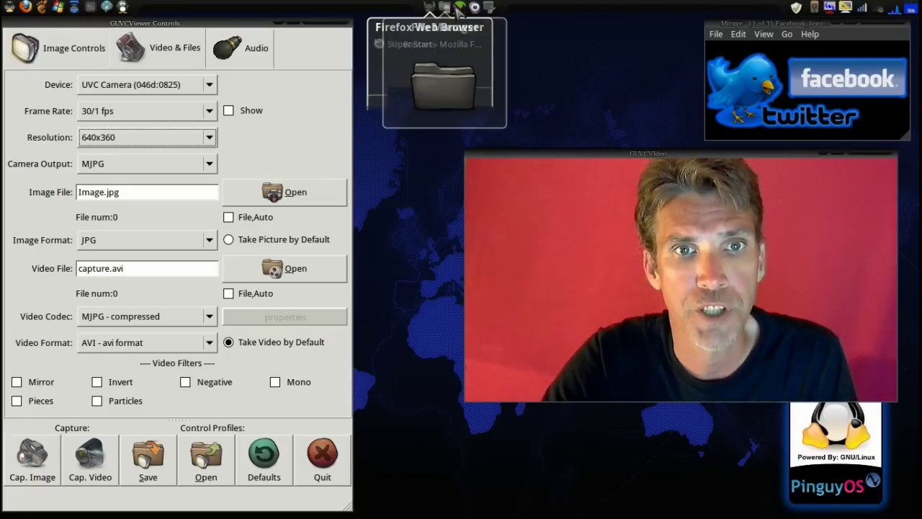
{"action": "left_click", "coordinate": [492, 9]}
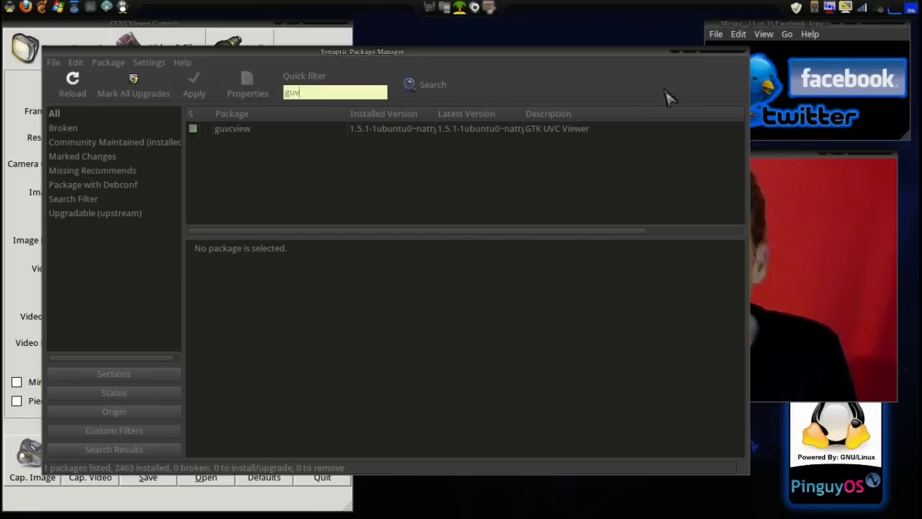
{"action": "left_click", "coordinate": [714, 53]}
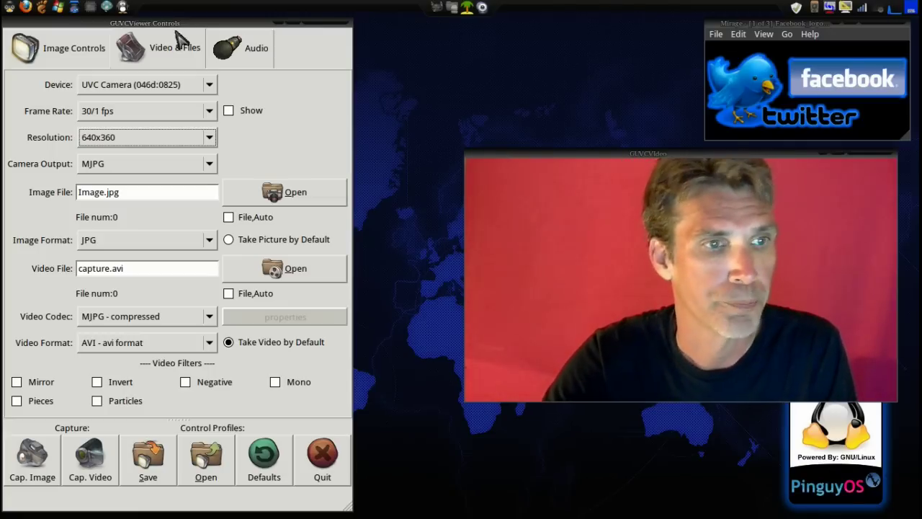
In the image controls, set brightness to 134 and saturation to 39, keeping auto exposure on Aperture Priority Mode.
{"action": "left_click", "coordinate": [65, 51]}
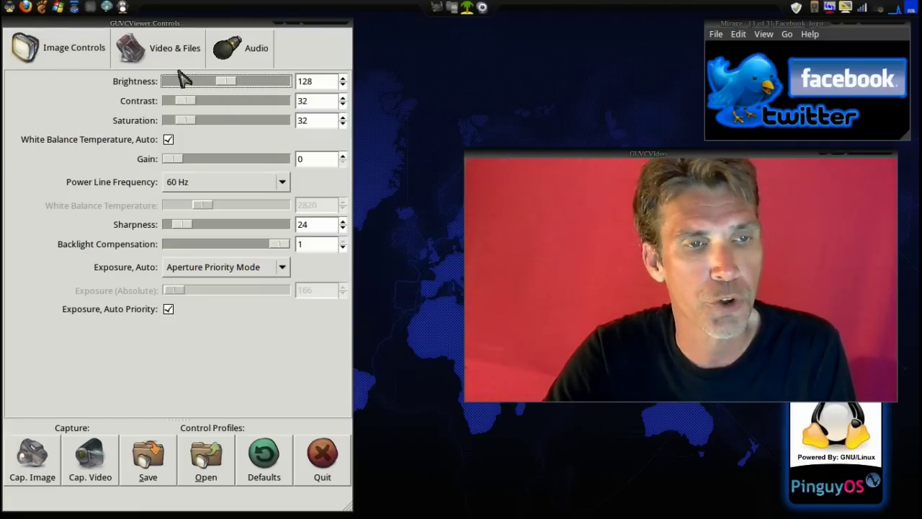
{"action": "scroll", "coordinate": [219, 83], "scroll_direction": "down", "scroll_amount": 5}
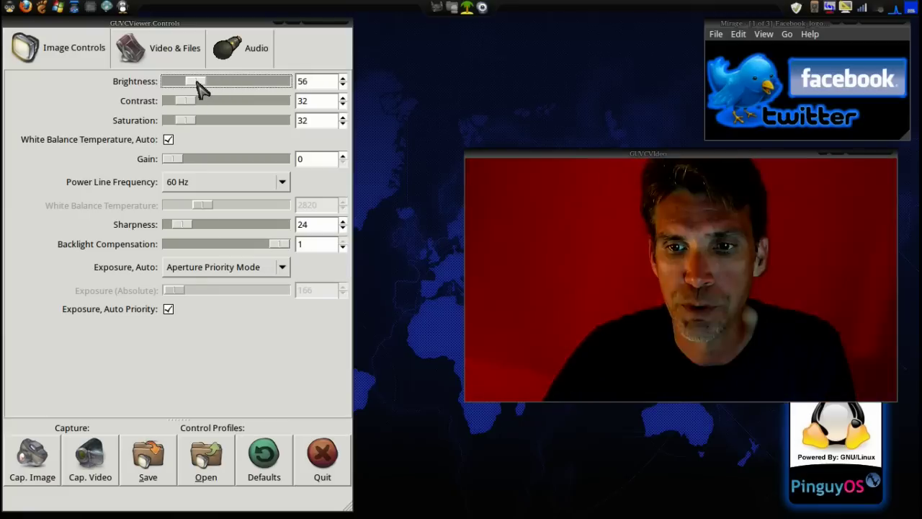
{"action": "left_click_drag", "start_coordinate": [207, 88], "coordinate": [235, 90]}
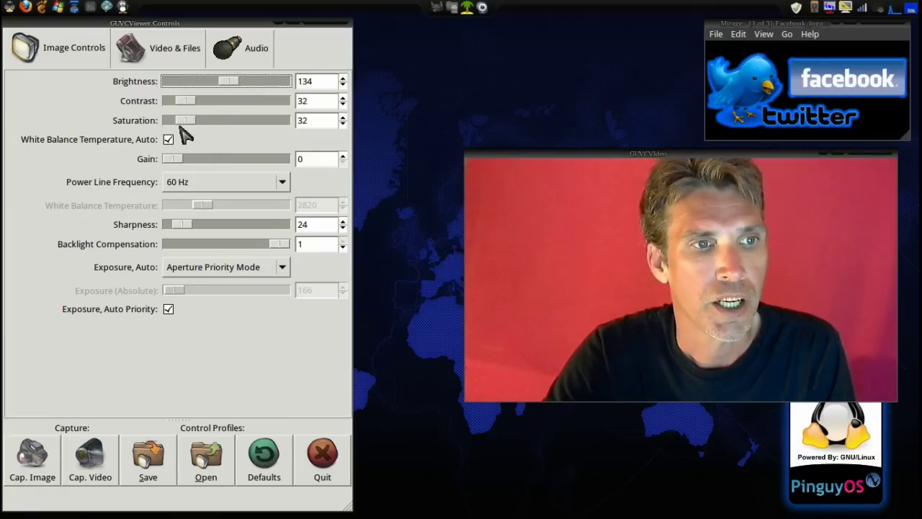
{"action": "mouse_move", "coordinate": [182, 121]}
{"action": "left_mouse_down"}
{"action": "mouse_move", "coordinate": [253, 120]}
{"action": "mouse_move", "coordinate": [145, 127]}
{"action": "mouse_move", "coordinate": [188, 123]}
{"action": "left_mouse_up"}
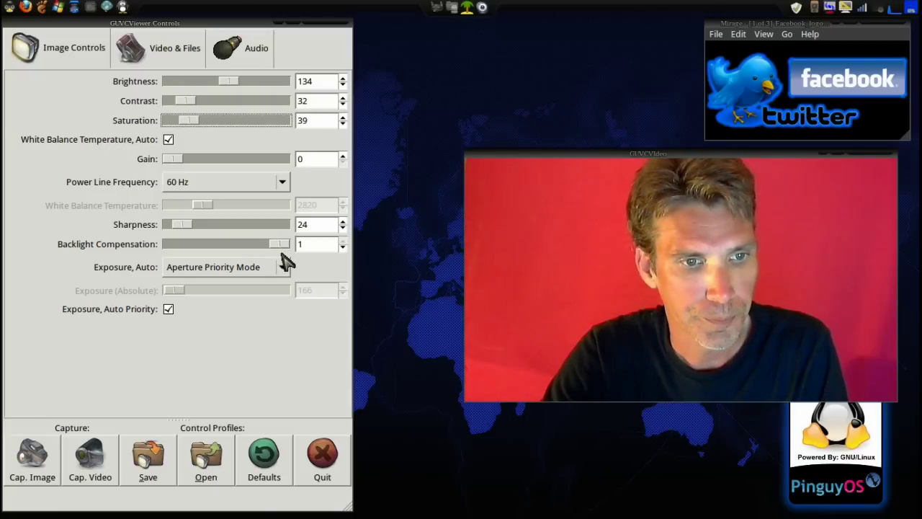
{"action": "left_click", "coordinate": [274, 268]}
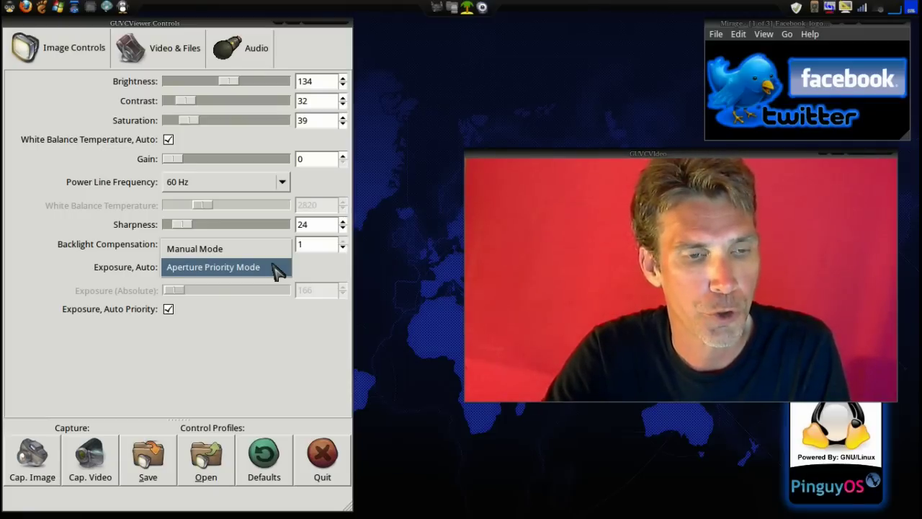
{"action": "left_click", "coordinate": [276, 267]}
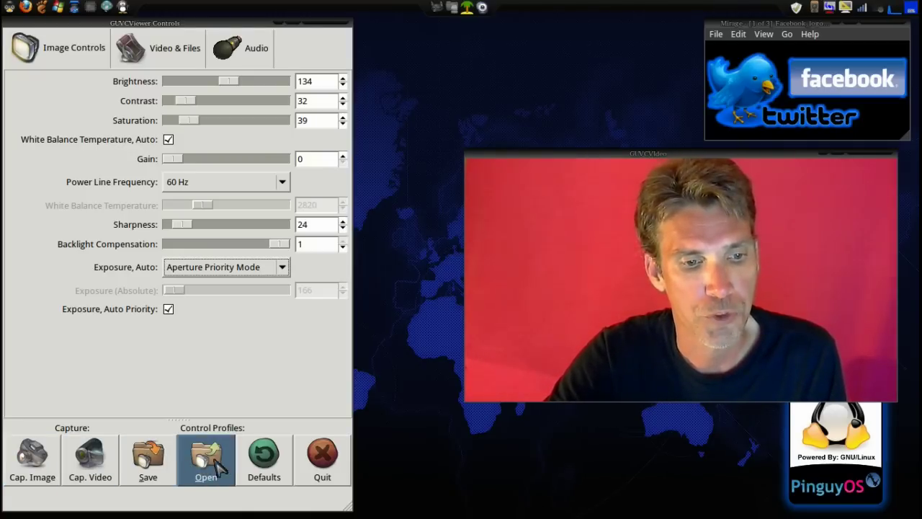
Restore the default image control settings and set the brightness to 155.
{"action": "left_click", "coordinate": [263, 461]}
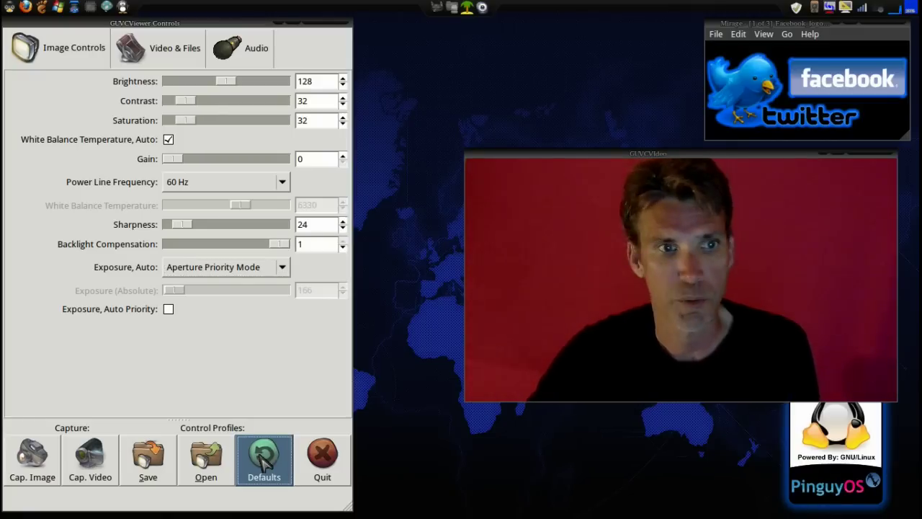
{"action": "left_click", "coordinate": [227, 82]}
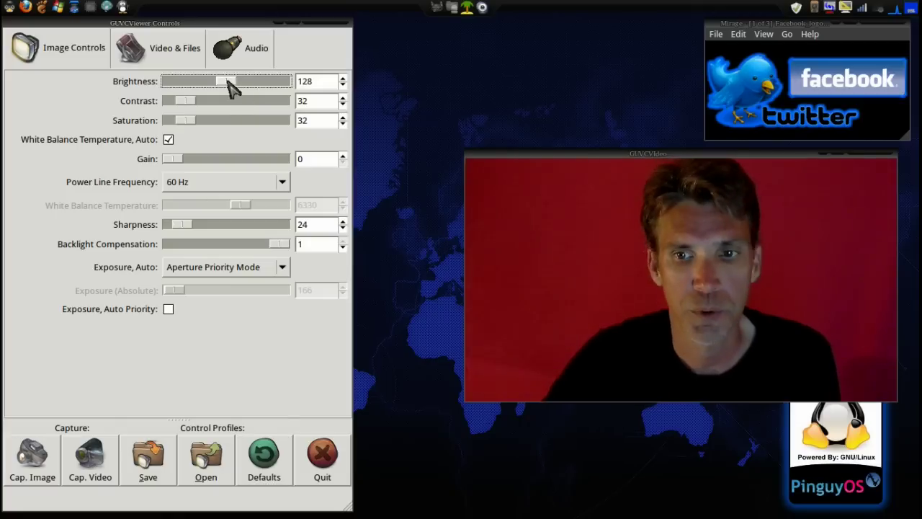
{"action": "left_click_drag", "start_coordinate": [227, 81], "coordinate": [237, 82]}
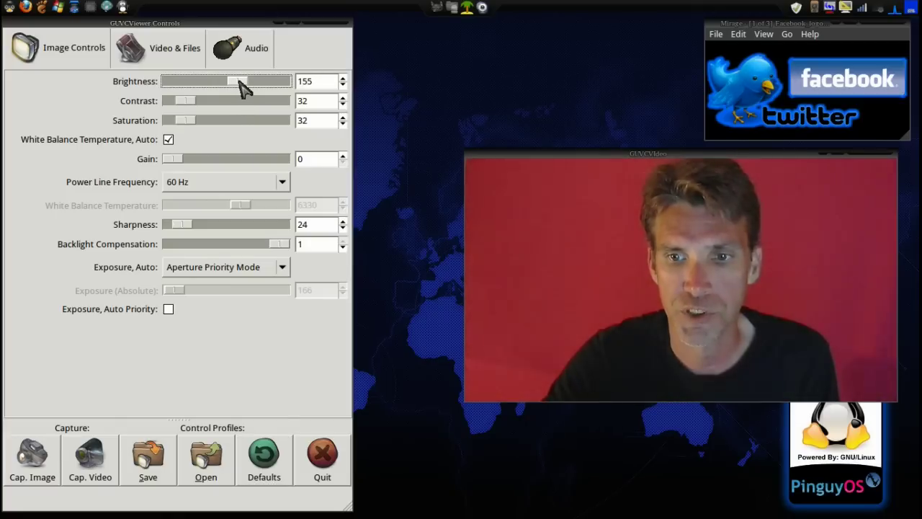
In the video and file settings, keep the frame rate at 30/1 fps and set the resolution to 320x176.
{"action": "left_click", "coordinate": [162, 49]}
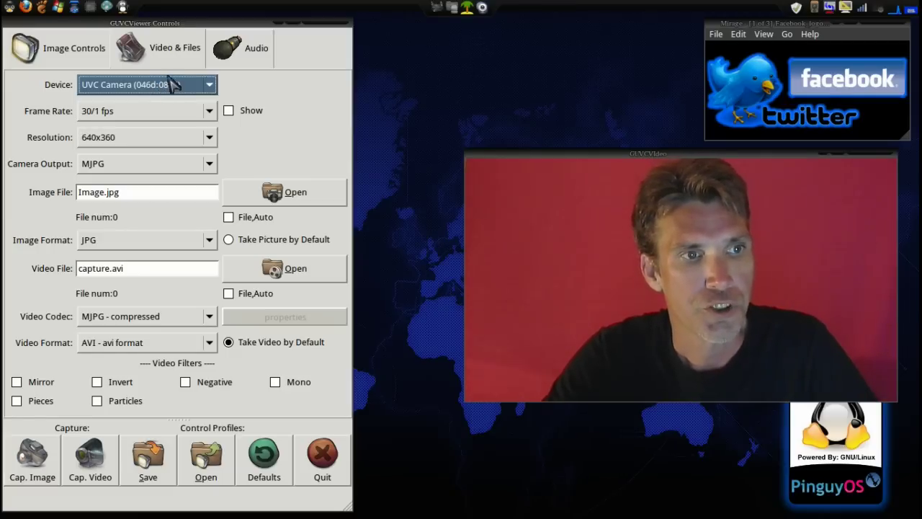
{"action": "left_click", "coordinate": [170, 118]}
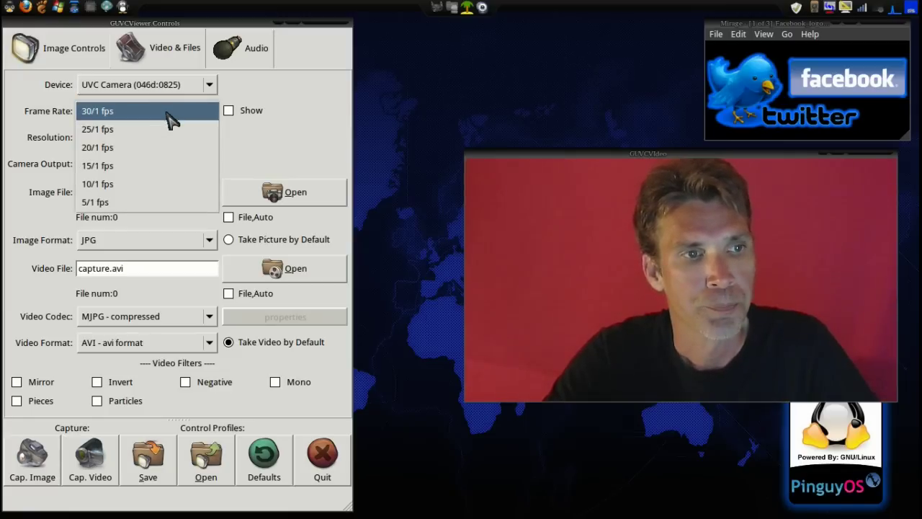
{"action": "left_click", "coordinate": [170, 117]}
{"action": "left_click", "coordinate": [170, 137]}
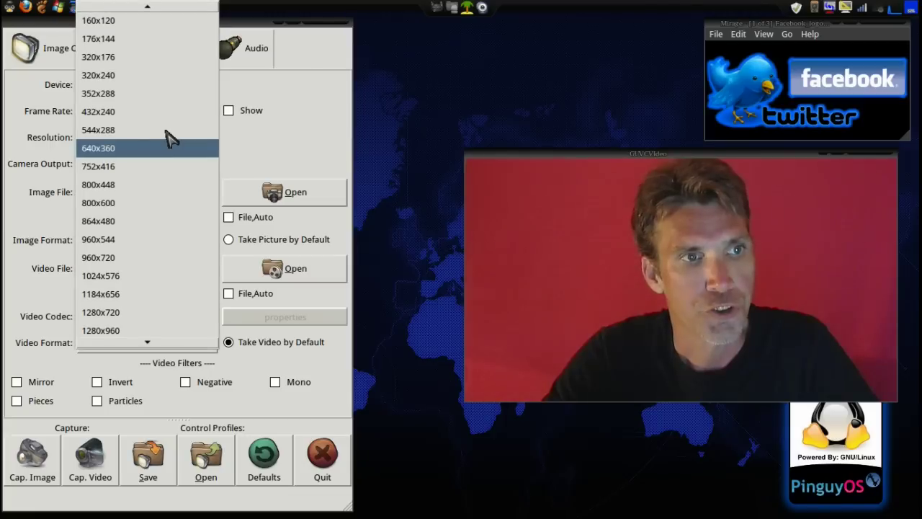
{"action": "left_click", "coordinate": [154, 58]}
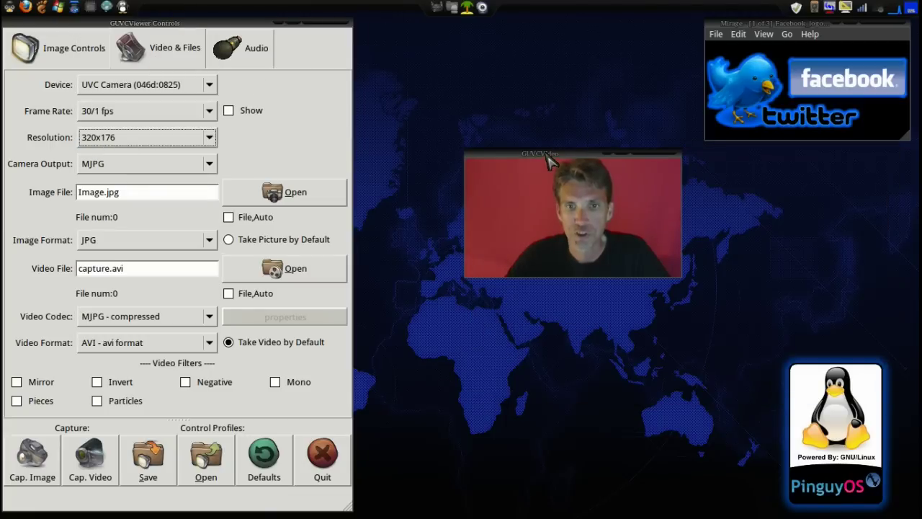
Place the camera video window directly below the Facebook and Twitter image and shrink it to fit there.
{"action": "left_click_drag", "start_coordinate": [546, 158], "coordinate": [780, 148]}
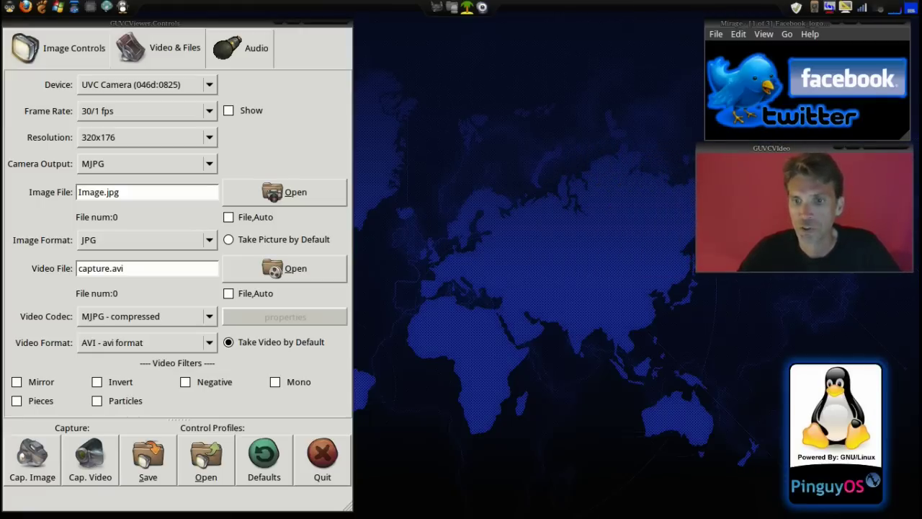
{"action": "left_click_drag", "start_coordinate": [694, 269], "coordinate": [744, 243]}
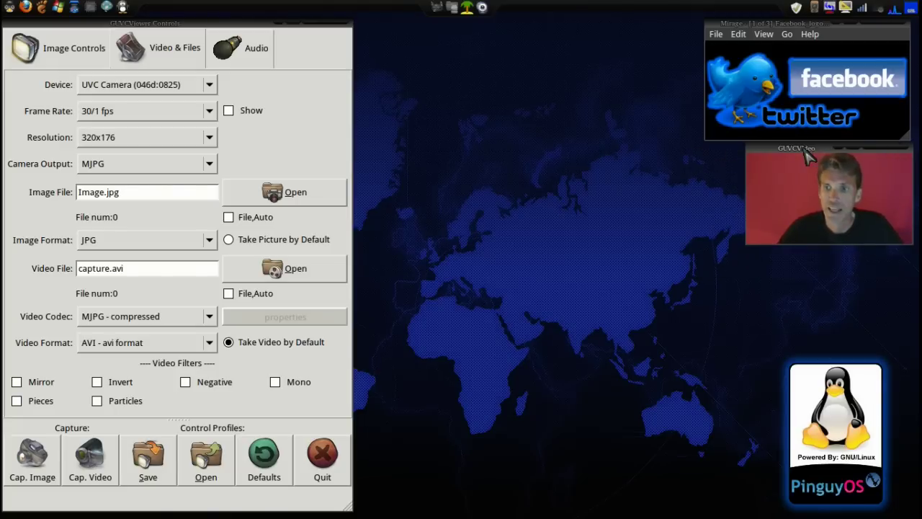
{"action": "mouse_move", "coordinate": [807, 155]}
{"action": "left_mouse_down"}
{"action": "mouse_move", "coordinate": [771, 151]}
{"action": "mouse_move", "coordinate": [796, 151]}
{"action": "left_mouse_up"}
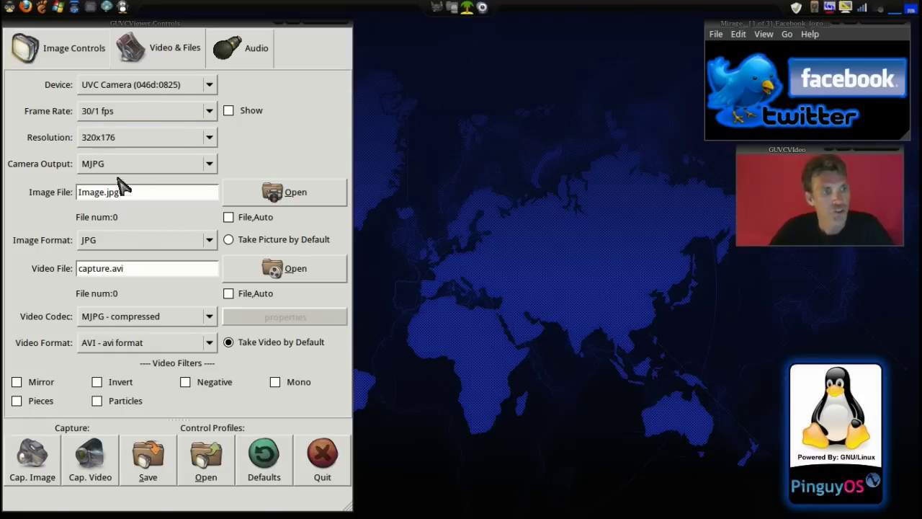
Keep the camera output as MJPG and set the image format to PNG.
{"action": "left_click", "coordinate": [180, 173]}
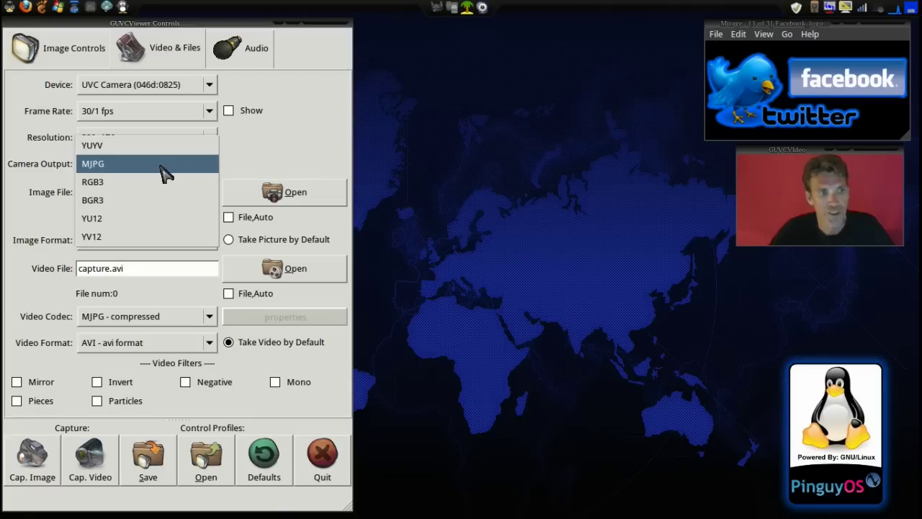
{"action": "left_click", "coordinate": [164, 173]}
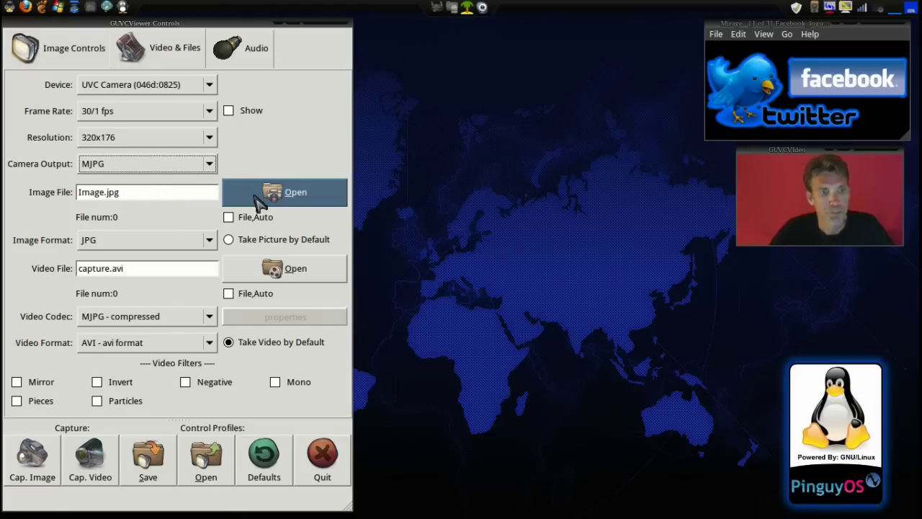
{"action": "left_click", "coordinate": [199, 245]}
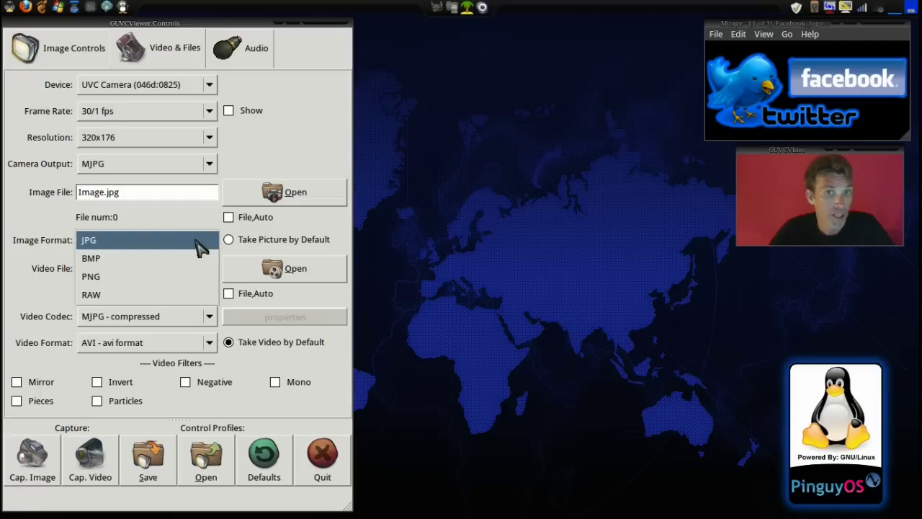
{"action": "left_click", "coordinate": [174, 279]}
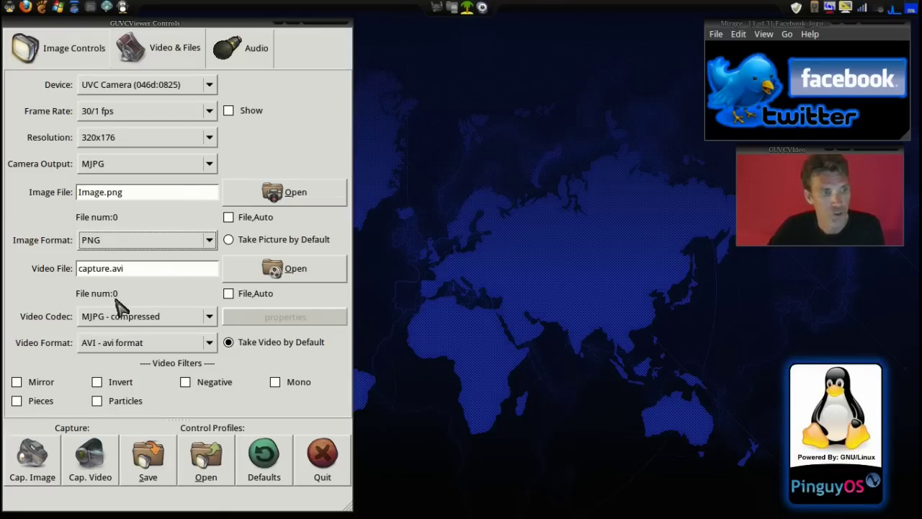
Set the video codec to MPEG4-AVC (H264) and keep the video format as AVI.
{"action": "left_click", "coordinate": [154, 320]}
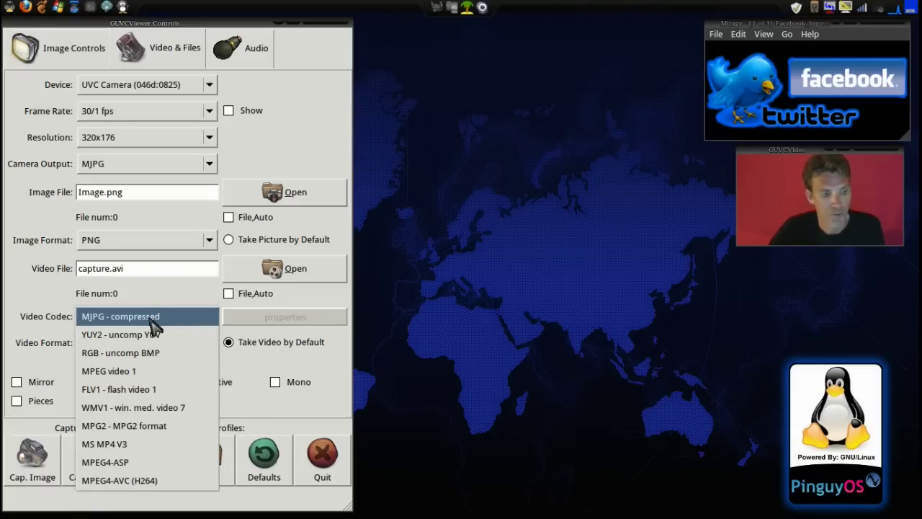
{"action": "left_click", "coordinate": [148, 480]}
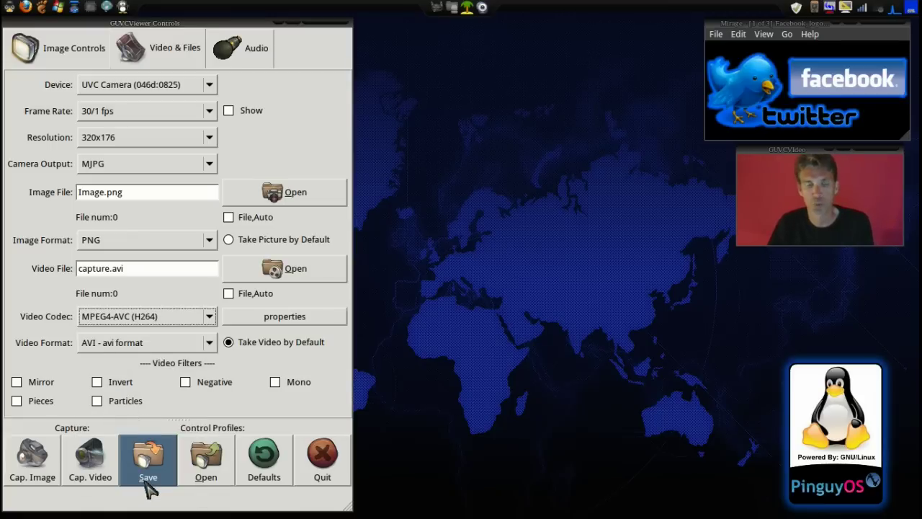
{"action": "left_click", "coordinate": [172, 344]}
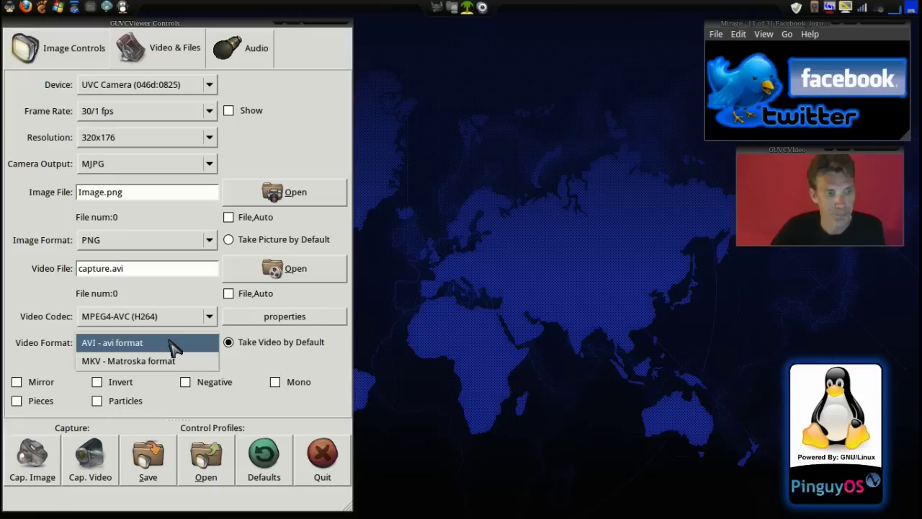
{"action": "left_click", "coordinate": [173, 345]}
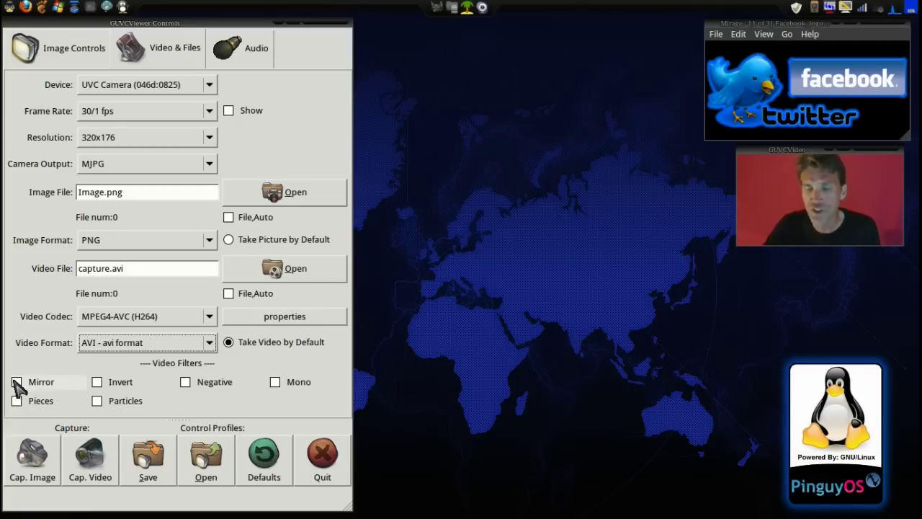
Try the Mirror and Pieces video filters on the live camera picture, and turn each one off again.
{"action": "left_click", "coordinate": [15, 383]}
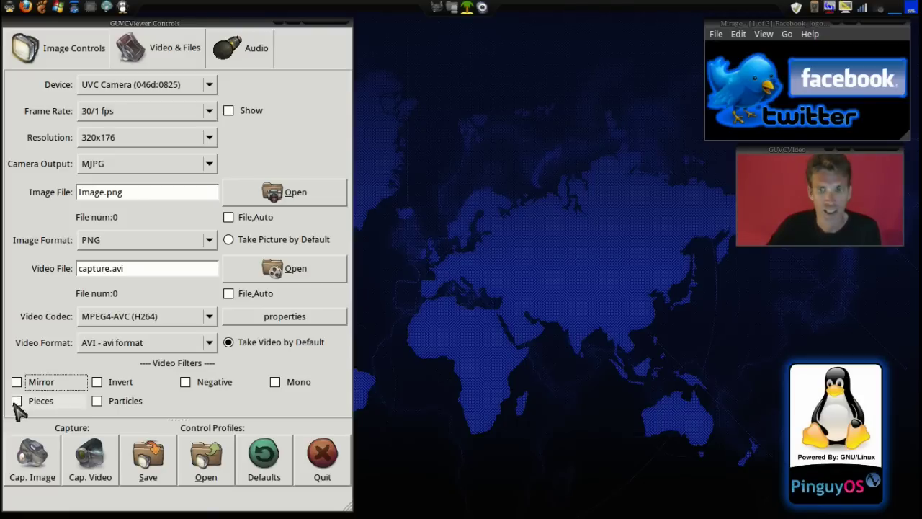
{"action": "left_click", "coordinate": [16, 401]}
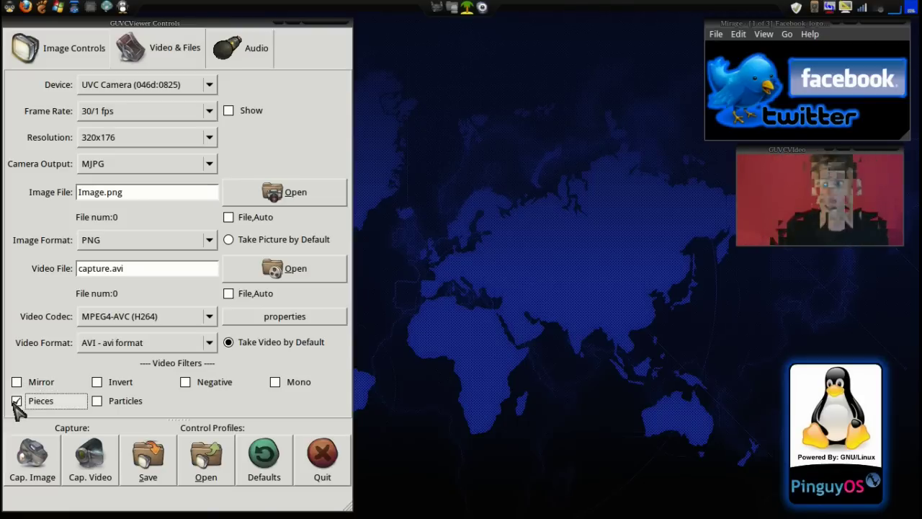
{"action": "left_click", "coordinate": [16, 402]}
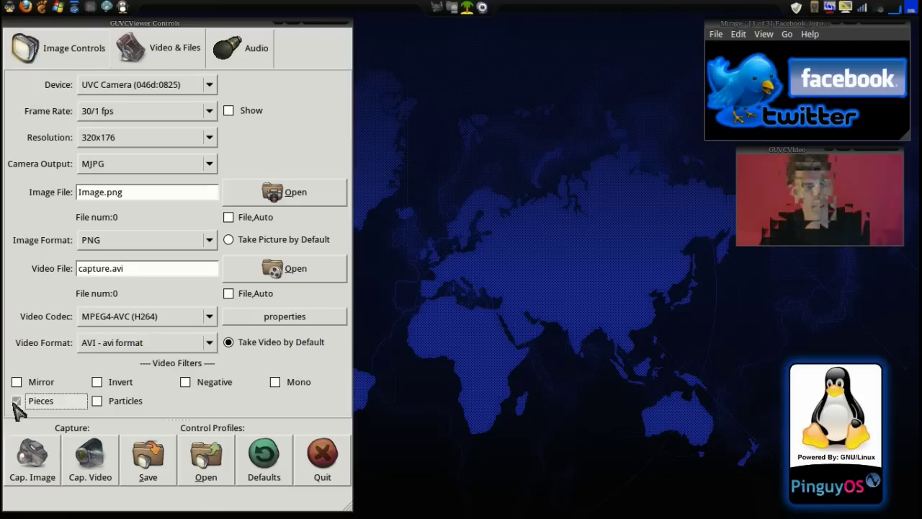
Try the Invert and Particles video filters on the live camera picture, and turn each one off again.
{"action": "left_click", "coordinate": [95, 383]}
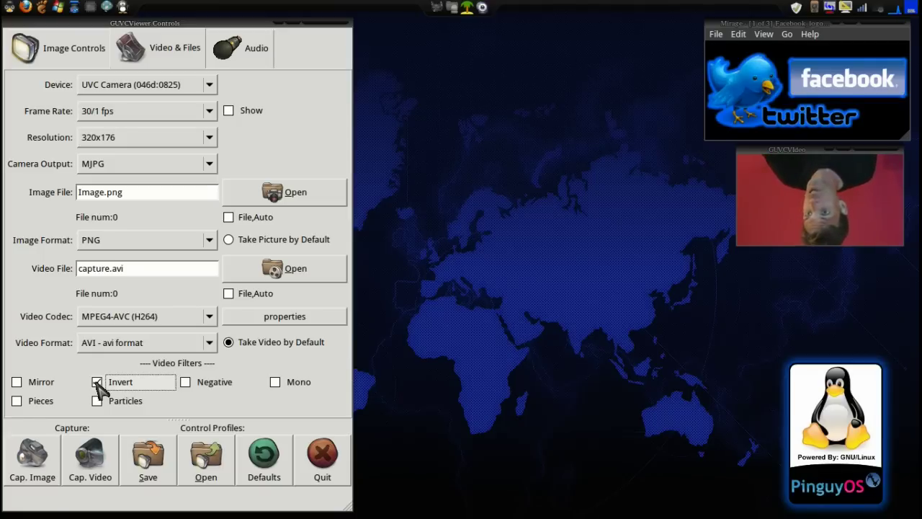
{"action": "left_click", "coordinate": [98, 384]}
{"action": "left_click", "coordinate": [98, 384]}
{"action": "left_click", "coordinate": [99, 384]}
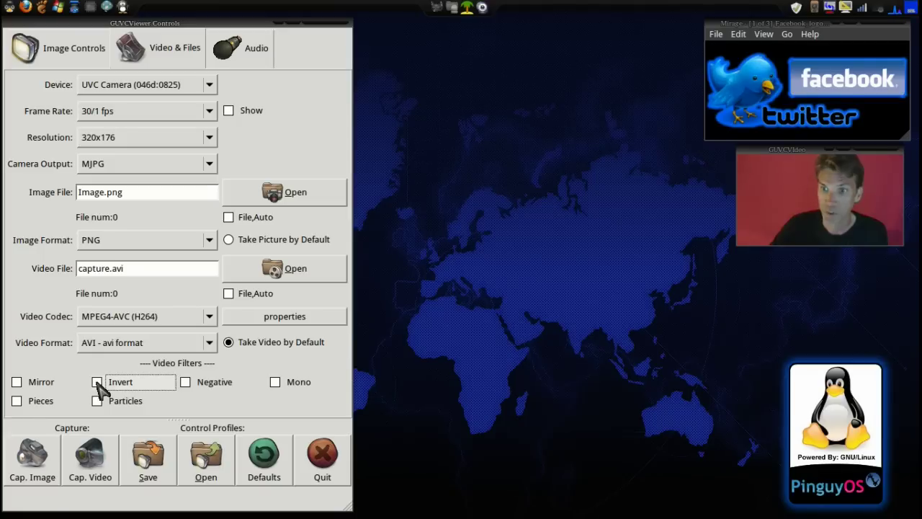
{"action": "left_click", "coordinate": [98, 401]}
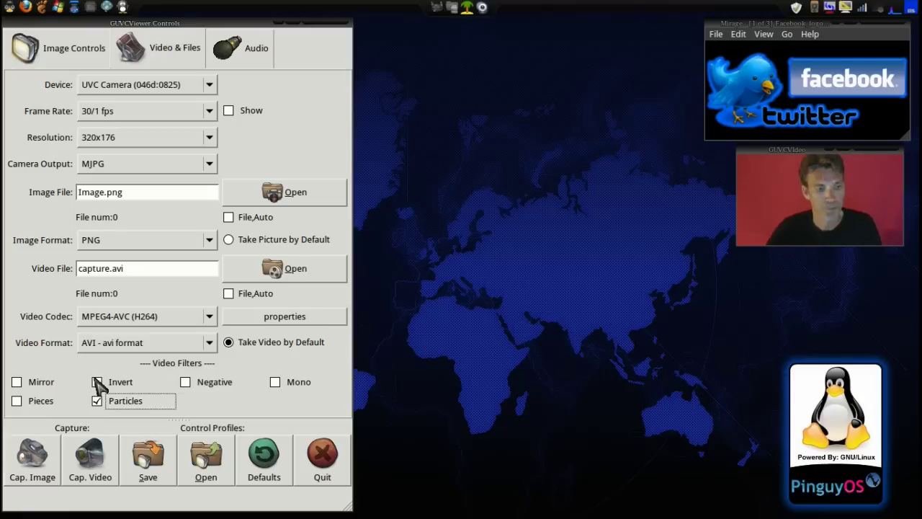
{"action": "left_click", "coordinate": [97, 402]}
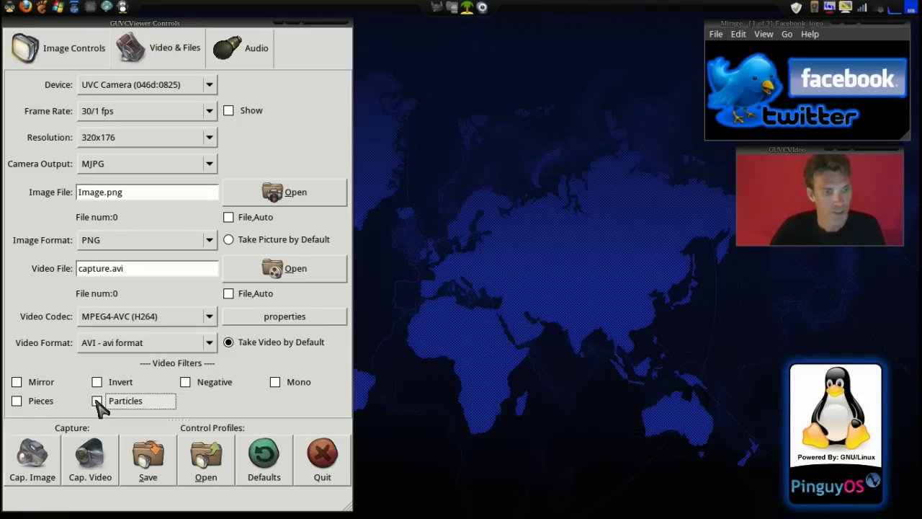
Try the Negative and Mono video filters on the live camera picture, and turn each one off again.
{"action": "left_click", "coordinate": [186, 384]}
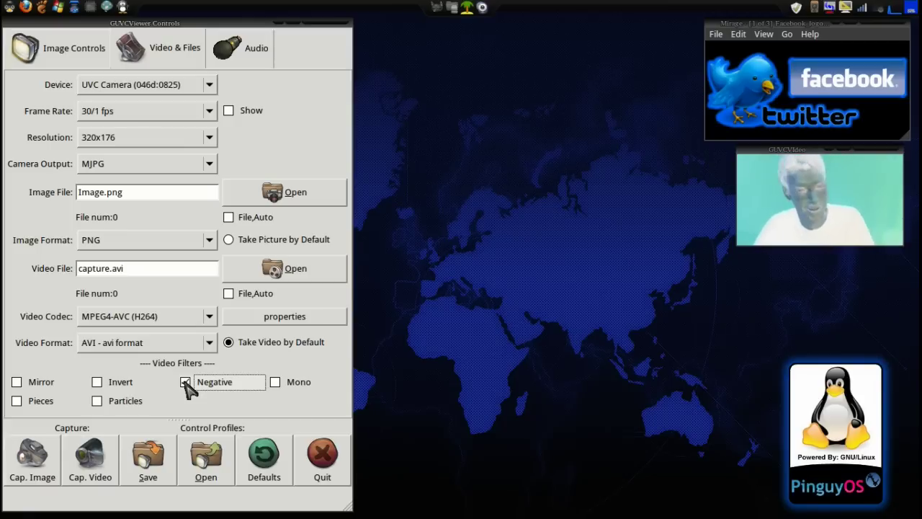
{"action": "left_click", "coordinate": [185, 382]}
{"action": "left_click", "coordinate": [277, 384]}
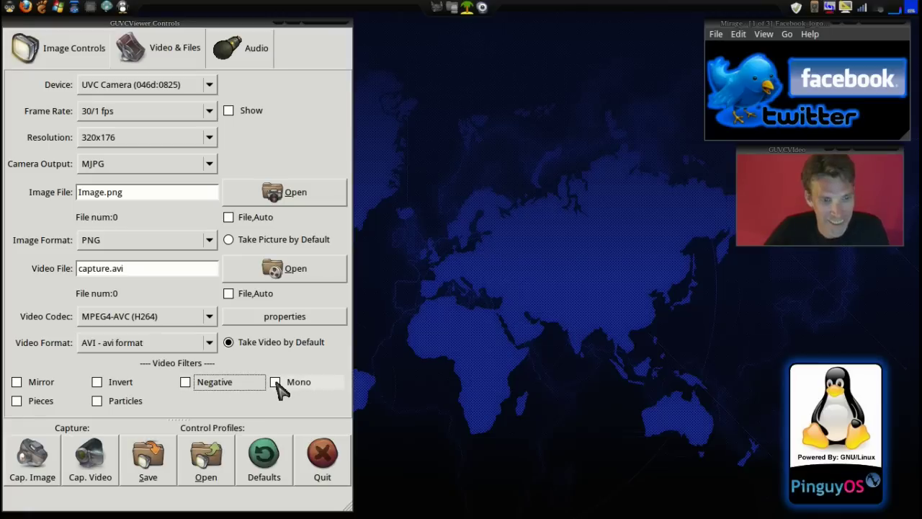
{"action": "left_click", "coordinate": [278, 383]}
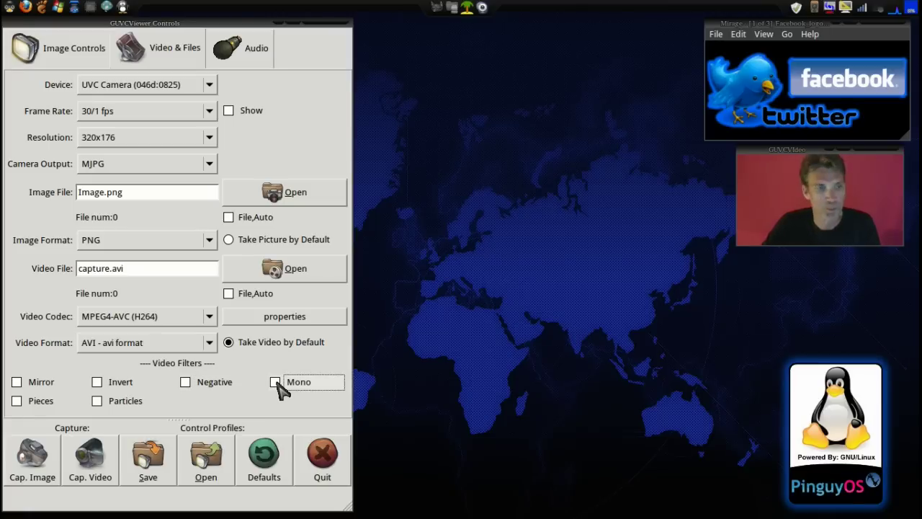
Go to the audio settings and switch the VU meter display on and off again, leaving sound enabled.
{"action": "left_click", "coordinate": [261, 63]}
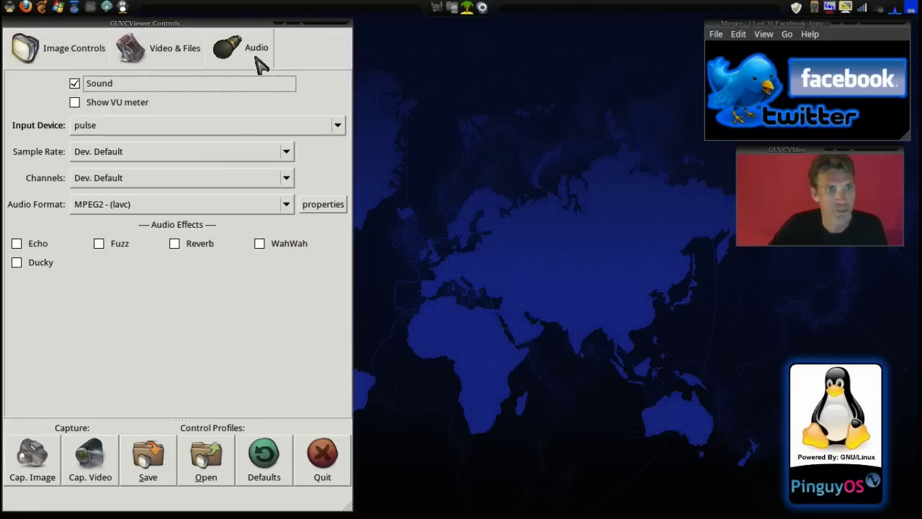
{"action": "left_click", "coordinate": [76, 102]}
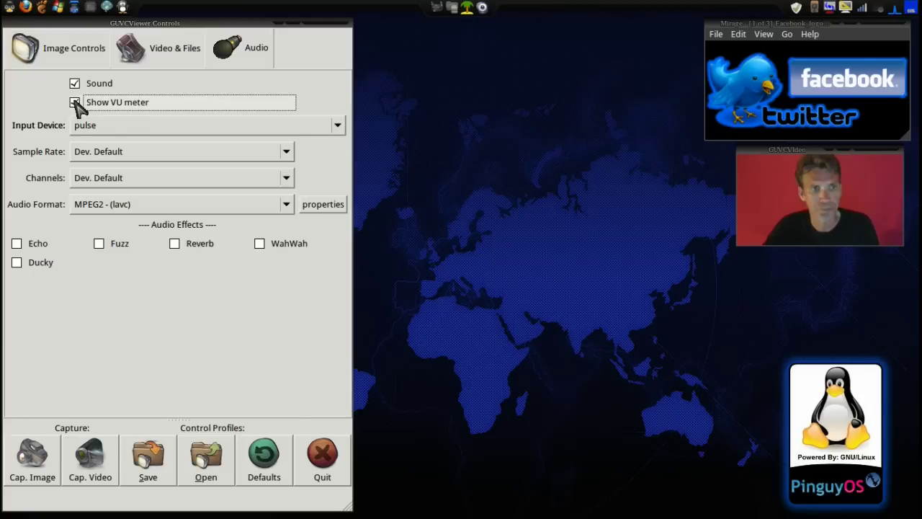
{"action": "left_click", "coordinate": [75, 102]}
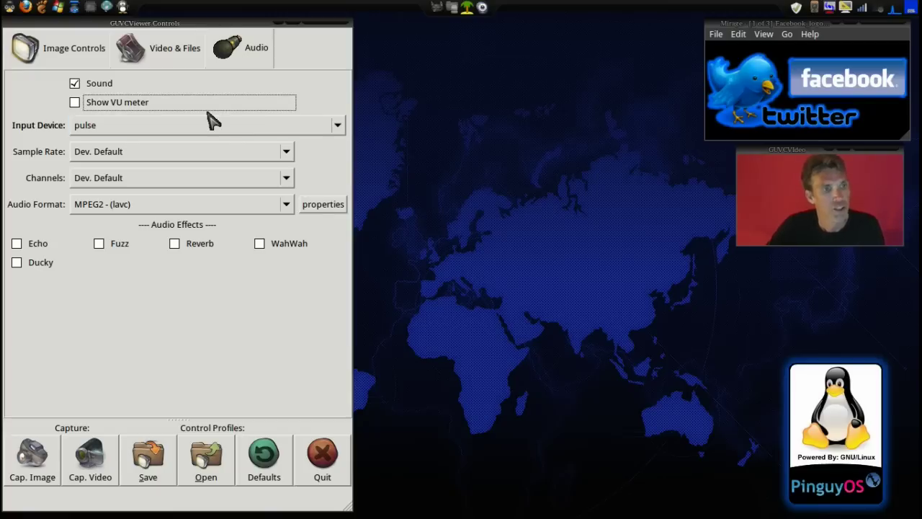
Keep the audio sample rate and channels at Dev. Default and the audio format at MPEG2 - (lavc).
{"action": "left_click", "coordinate": [227, 155]}
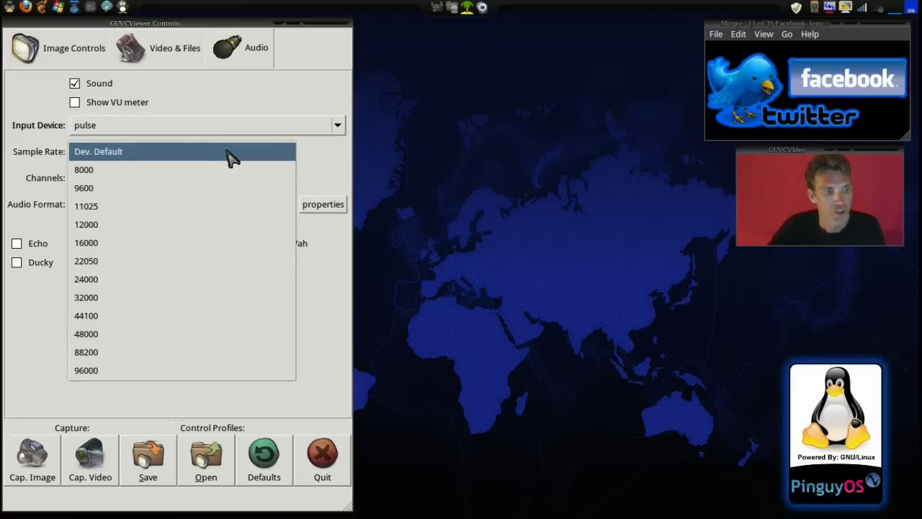
{"action": "left_click", "coordinate": [186, 155]}
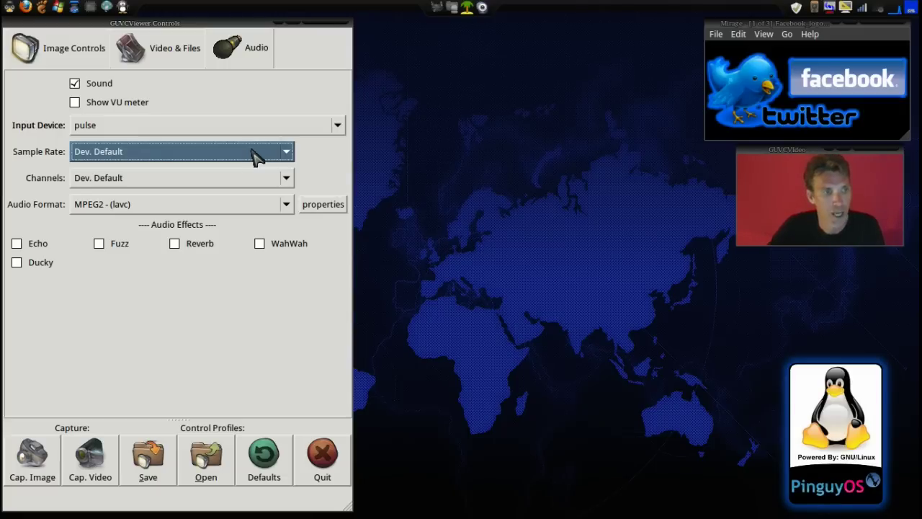
{"action": "left_click", "coordinate": [236, 184]}
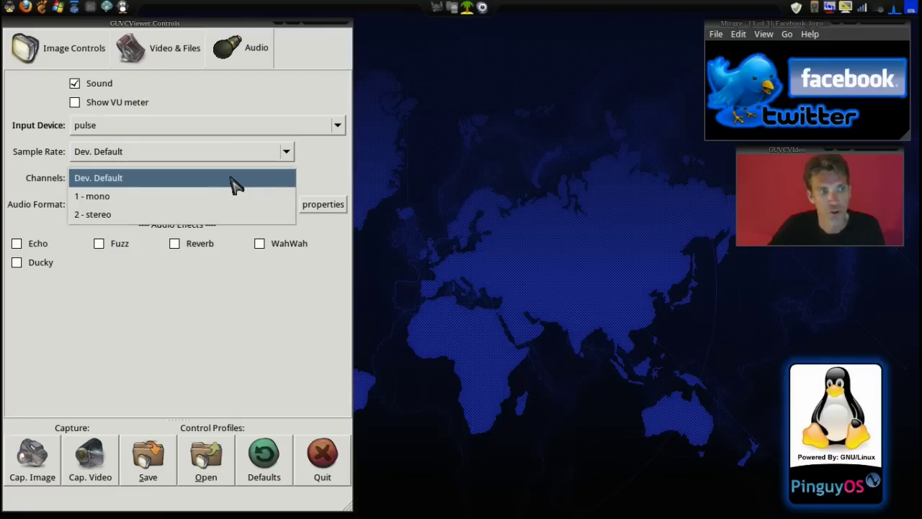
{"action": "left_click", "coordinate": [236, 184]}
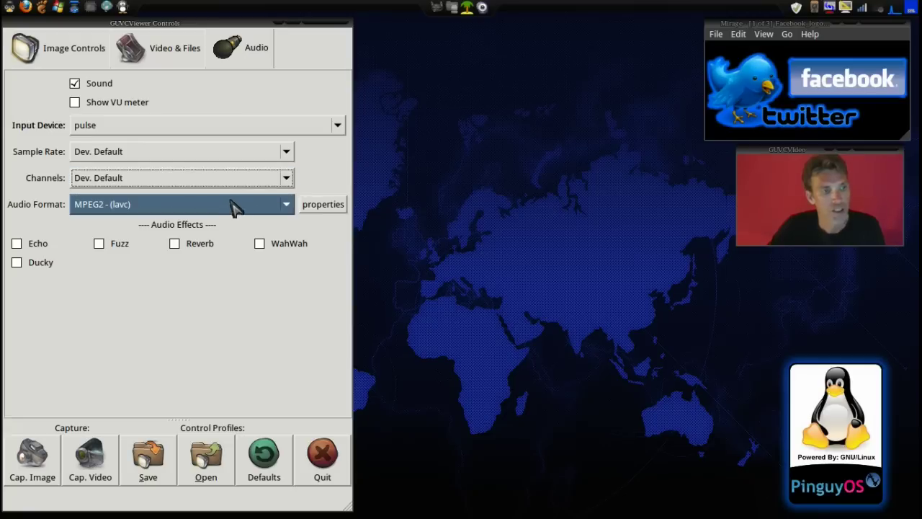
{"action": "left_click", "coordinate": [237, 205]}
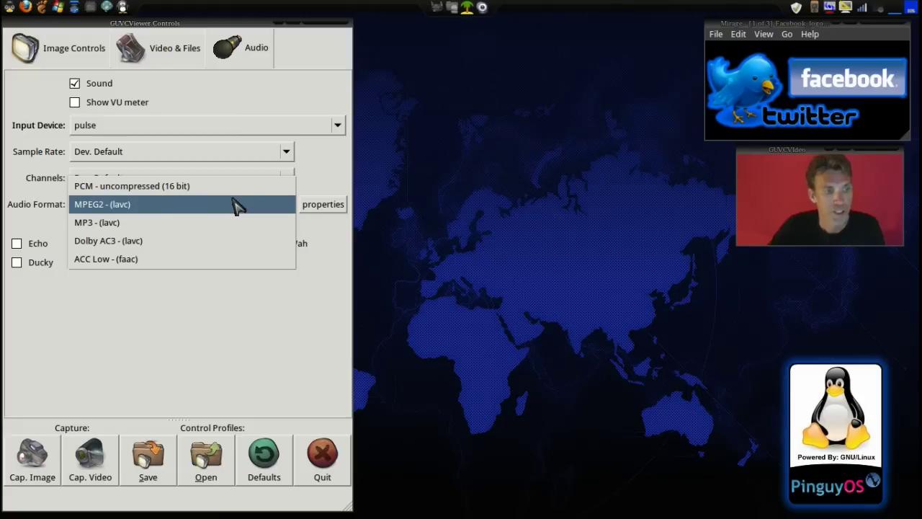
{"action": "left_click", "coordinate": [238, 205]}
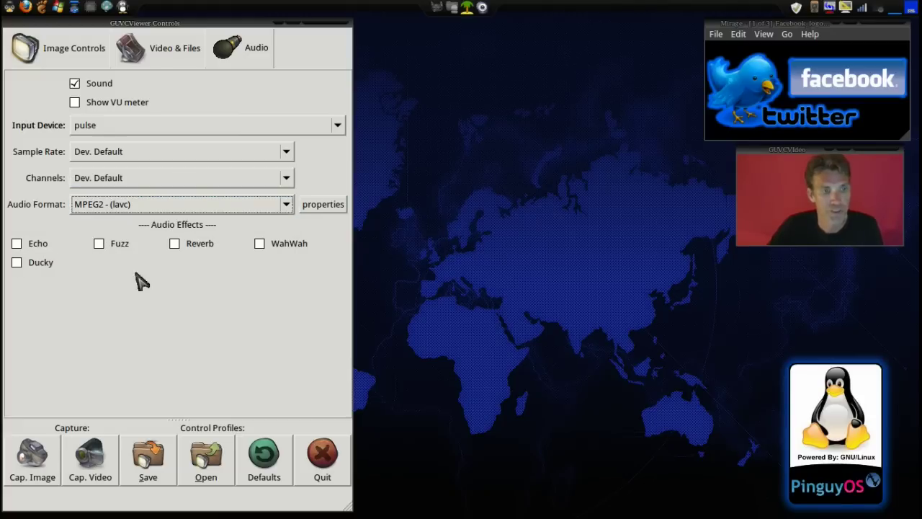